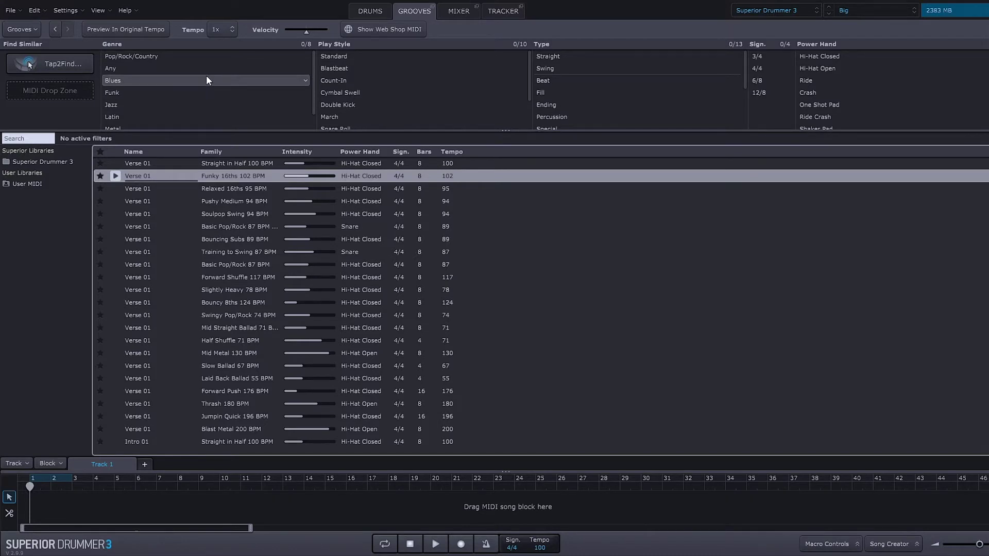
Re-sort the groove list by name, family, intensity, then time signature, and star Verse 01
{"action": "scroll", "coordinate": [191, 97], "scroll_direction": "down", "scroll_amount": 1}
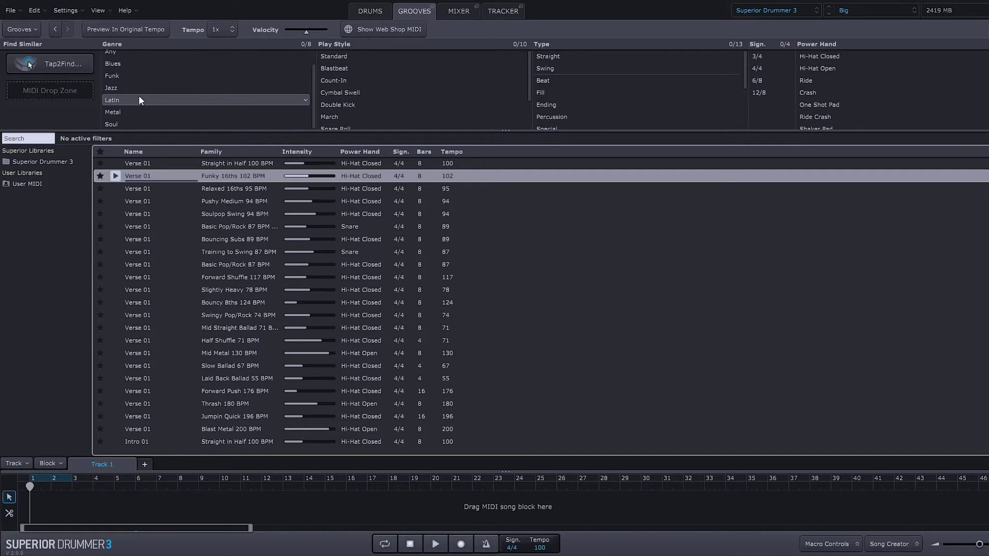
{"action": "left_click", "coordinate": [139, 153]}
{"action": "left_click", "coordinate": [213, 152]}
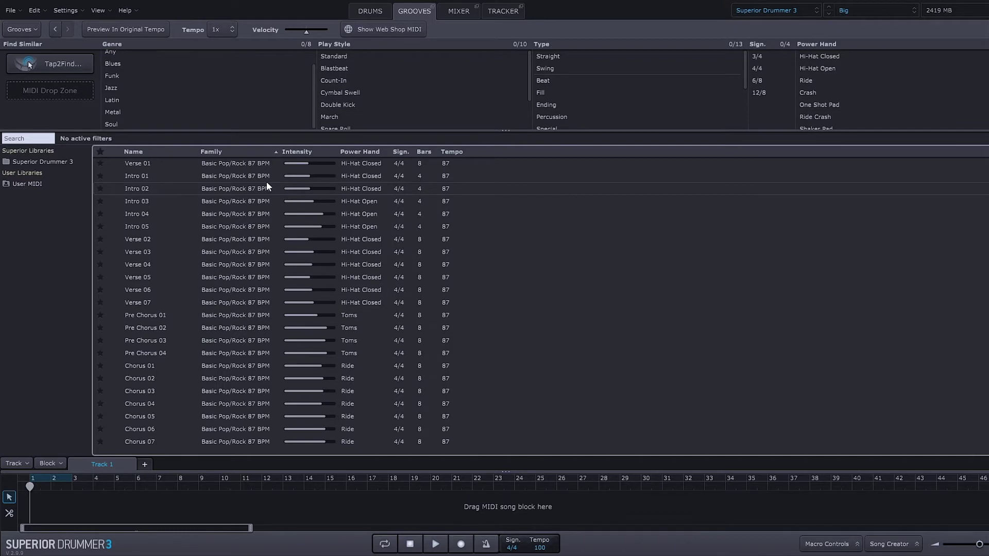
{"action": "left_click", "coordinate": [299, 153]}
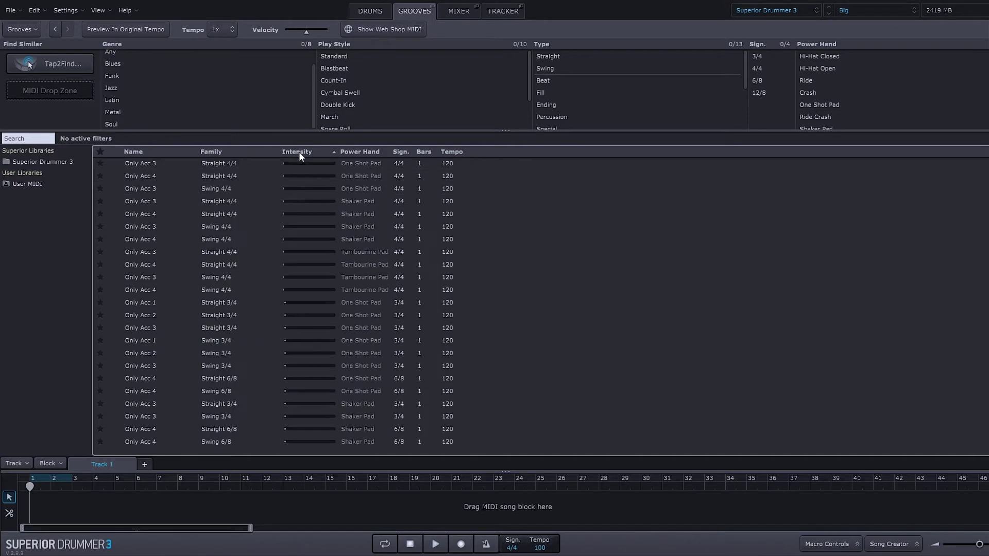
{"action": "left_click", "coordinate": [399, 153]}
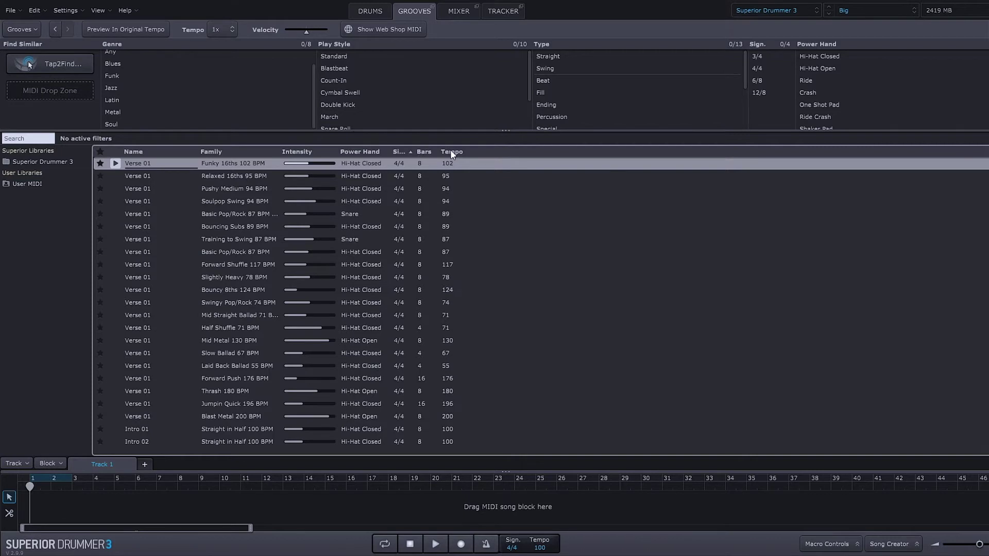
{"action": "left_click", "coordinate": [101, 163]}
Open the Song Creator panel with Ctrl+Shift+S
{"action": "key", "text": "ctrl+shift+s"}
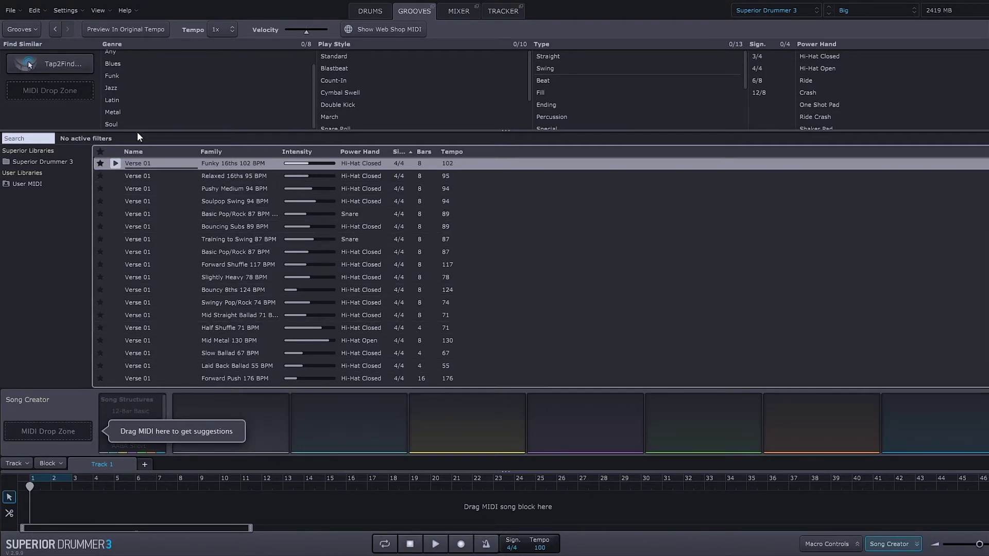
Filter to Funk grooves, drop Verse 01 into the MIDI Drop Zone, and preview Intro 1
{"action": "left_click", "coordinate": [115, 76]}
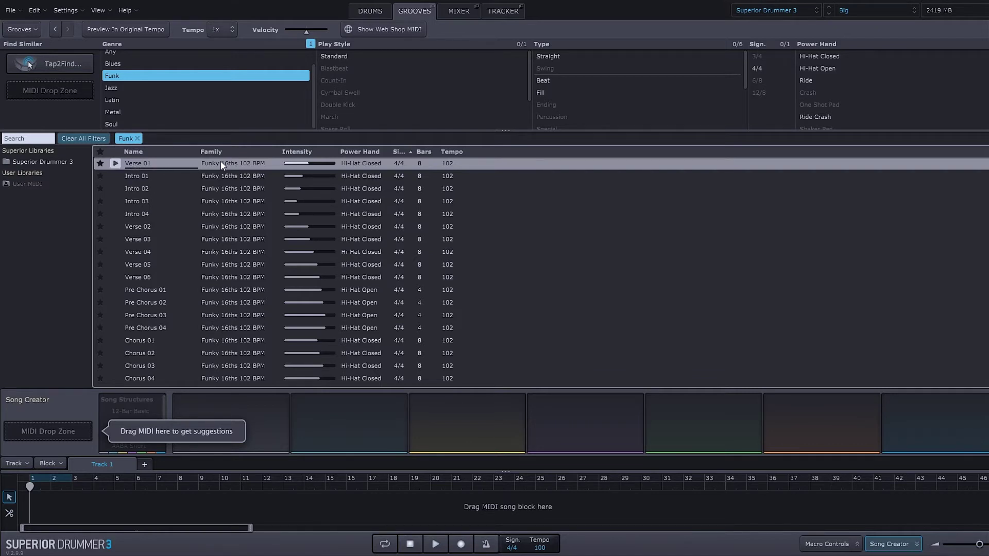
{"action": "left_click_drag", "start_coordinate": [213, 166], "coordinate": [41, 432]}
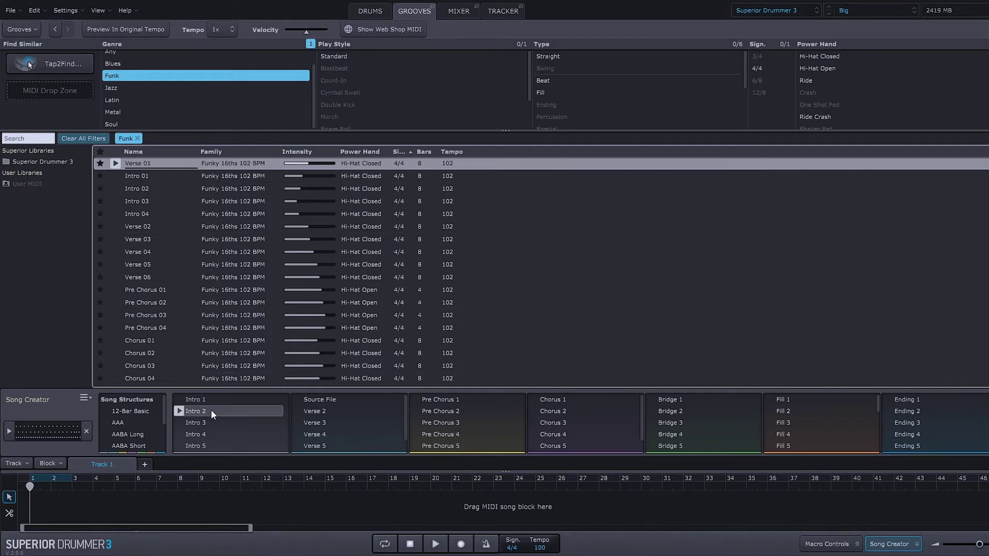
{"action": "left_click", "coordinate": [180, 400]}
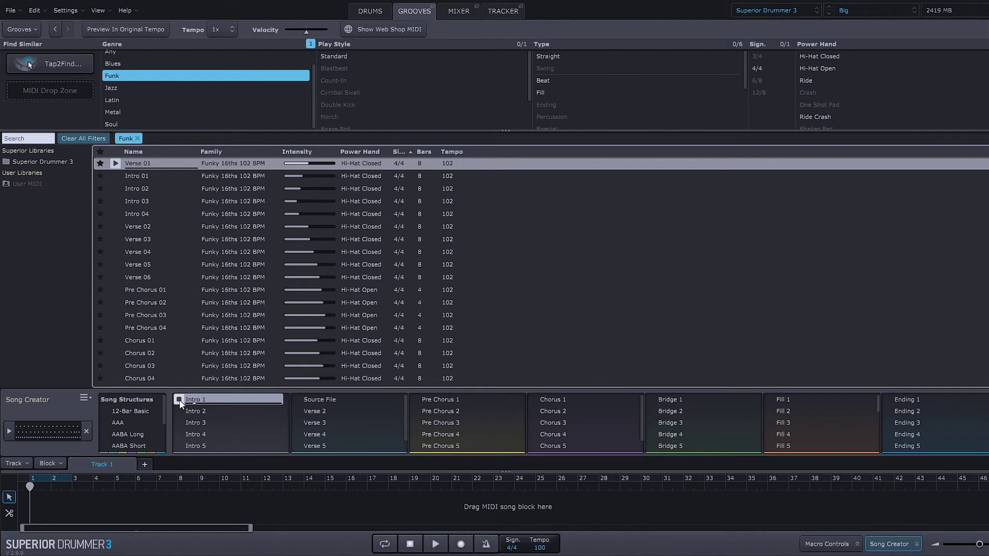
Place Intro 1 at bar 1 on Track 1, trimmed to its last bars, and play it
{"action": "left_click_drag", "start_coordinate": [179, 400], "coordinate": [30, 500]}
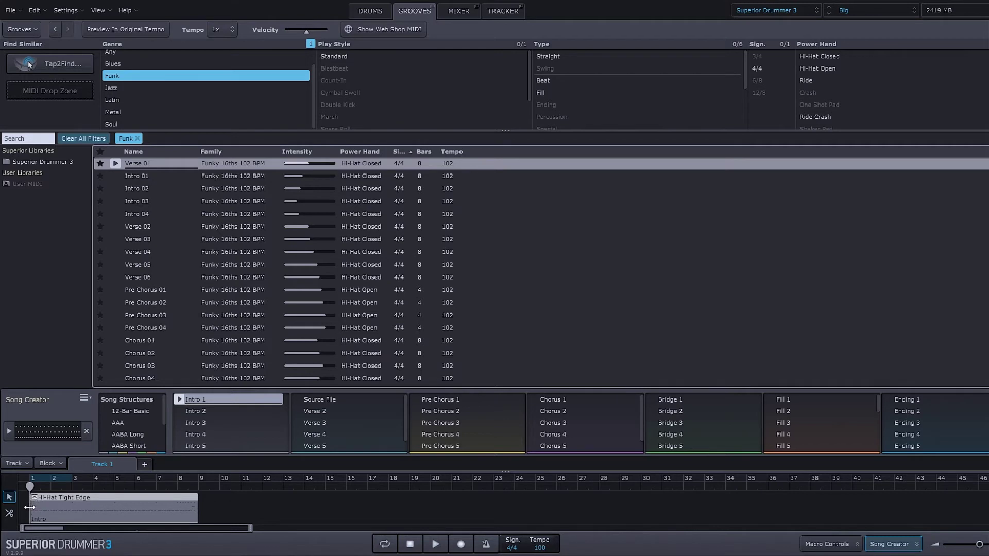
{"action": "left_click_drag", "start_coordinate": [29, 507], "coordinate": [174, 496]}
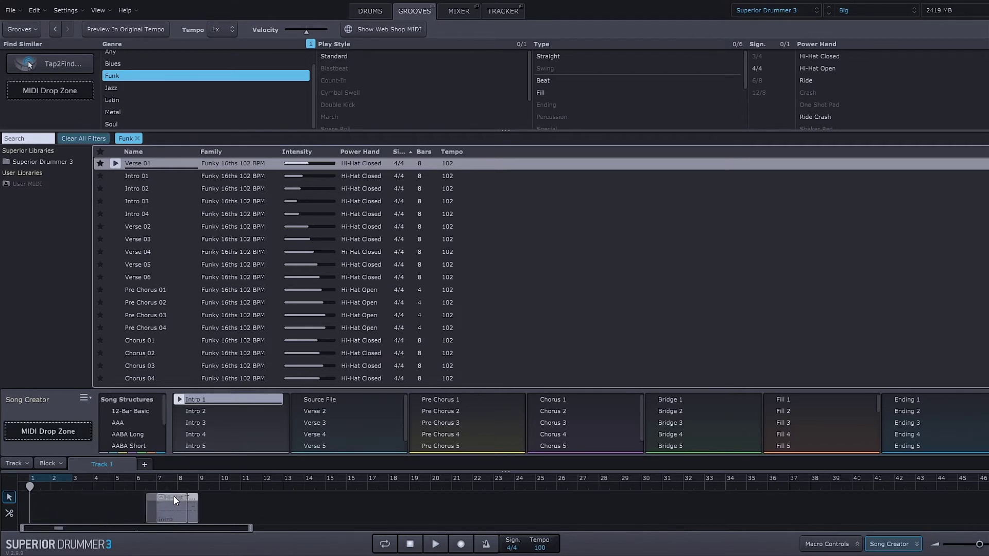
{"action": "left_click_drag", "start_coordinate": [60, 496], "coordinate": [60, 496]}
{"action": "key", "text": "space"}
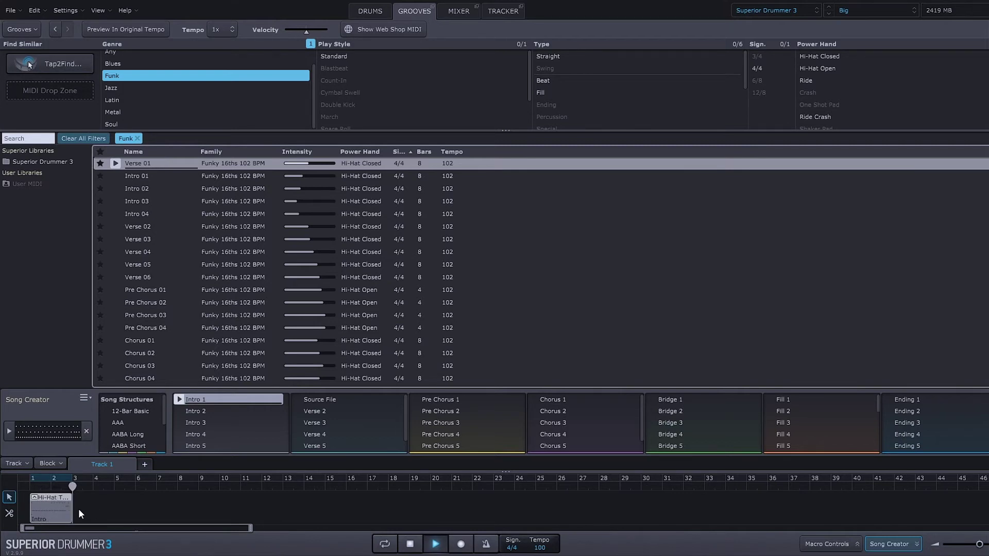
Add Verse 2 right after the Intro block and play both back
{"action": "left_click", "coordinate": [311, 413]}
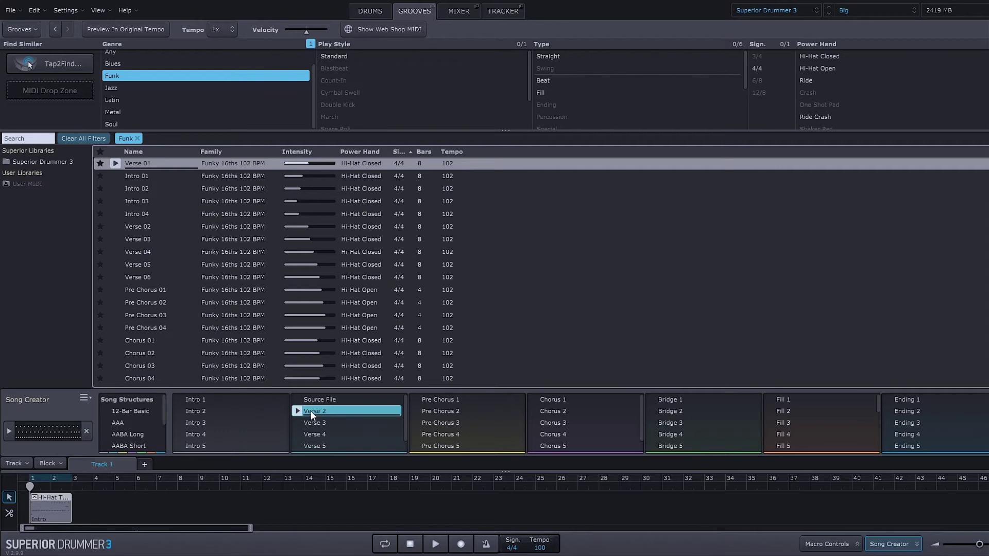
{"action": "left_click_drag", "start_coordinate": [311, 412], "coordinate": [75, 503]}
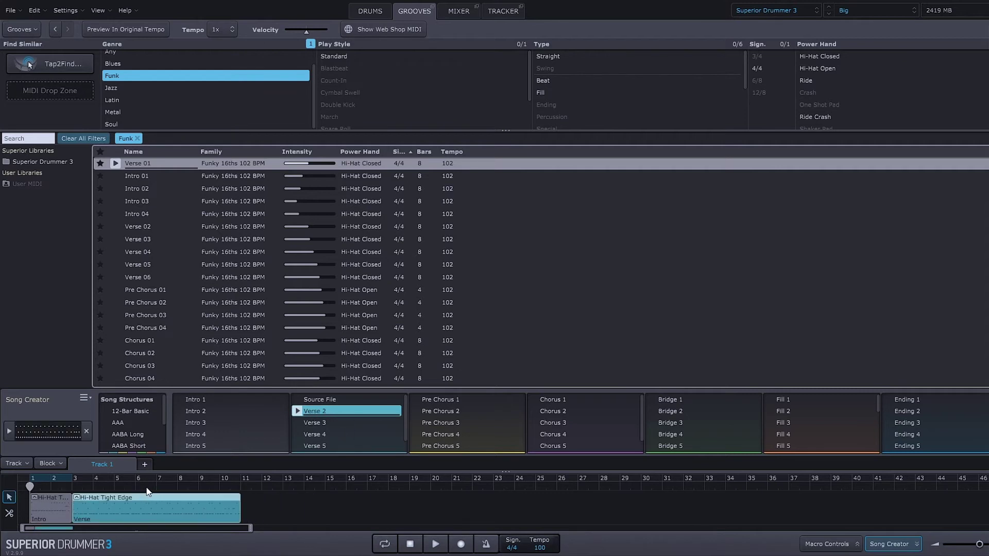
{"action": "key", "text": "space"}
{"action": "key", "text": "space"}
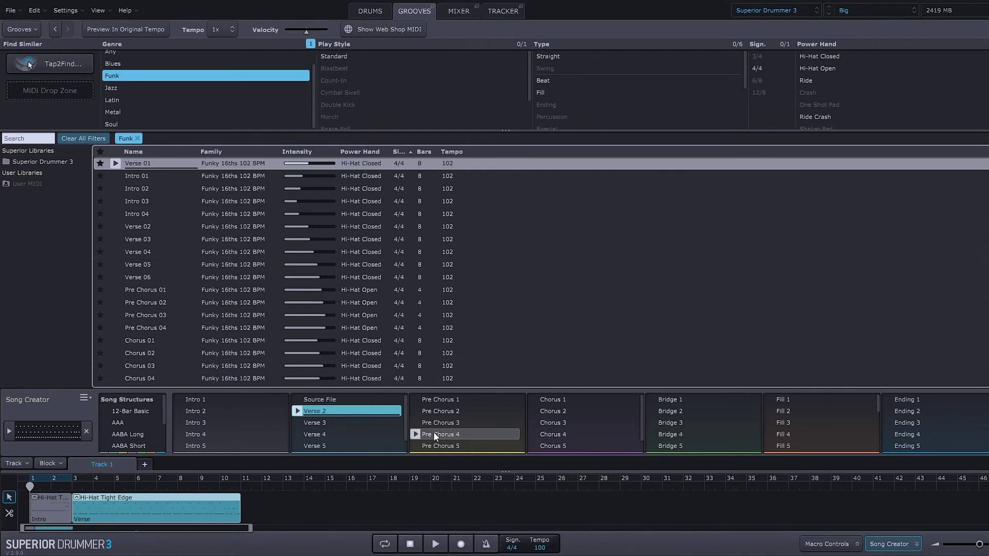
Add Pre Chorus 1 and Chorus 1 after the Verse, trimming Pre Chorus to two bars
{"action": "left_click_drag", "start_coordinate": [429, 398], "coordinate": [243, 496]}
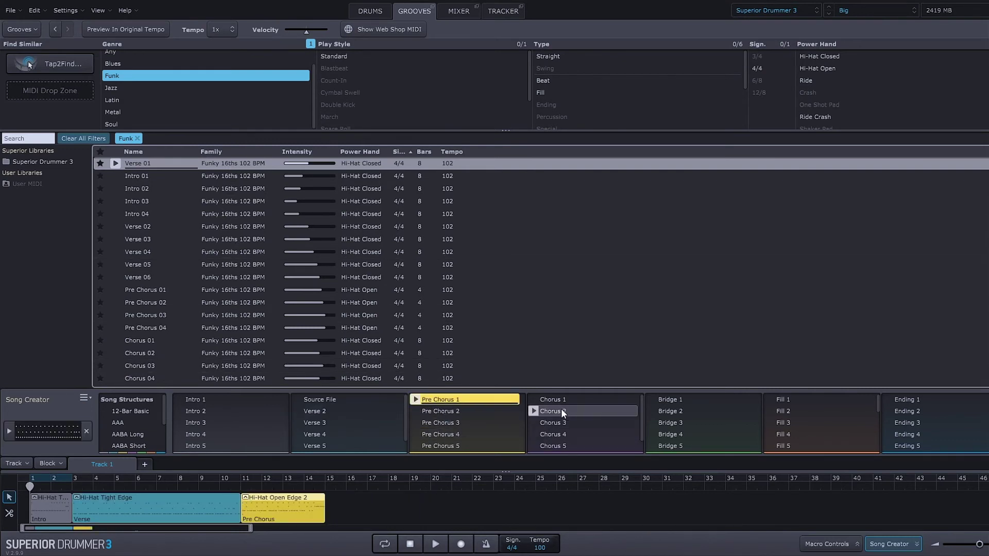
{"action": "left_click_drag", "start_coordinate": [561, 409], "coordinate": [326, 509]}
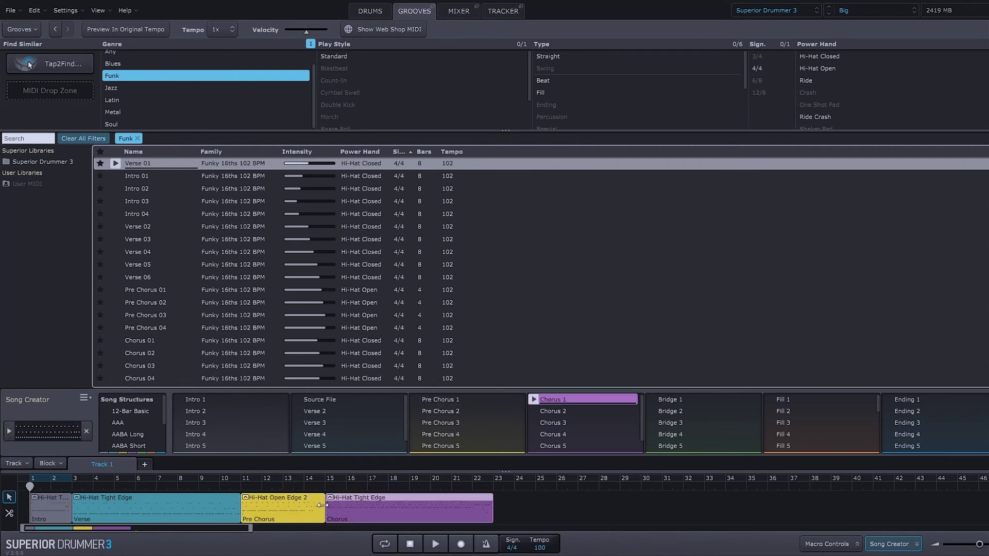
{"action": "mouse_move", "coordinate": [243, 506]}
{"action": "left_mouse_down"}
{"action": "mouse_move", "coordinate": [269, 501]}
{"action": "mouse_move", "coordinate": [260, 500]}
{"action": "left_mouse_up"}
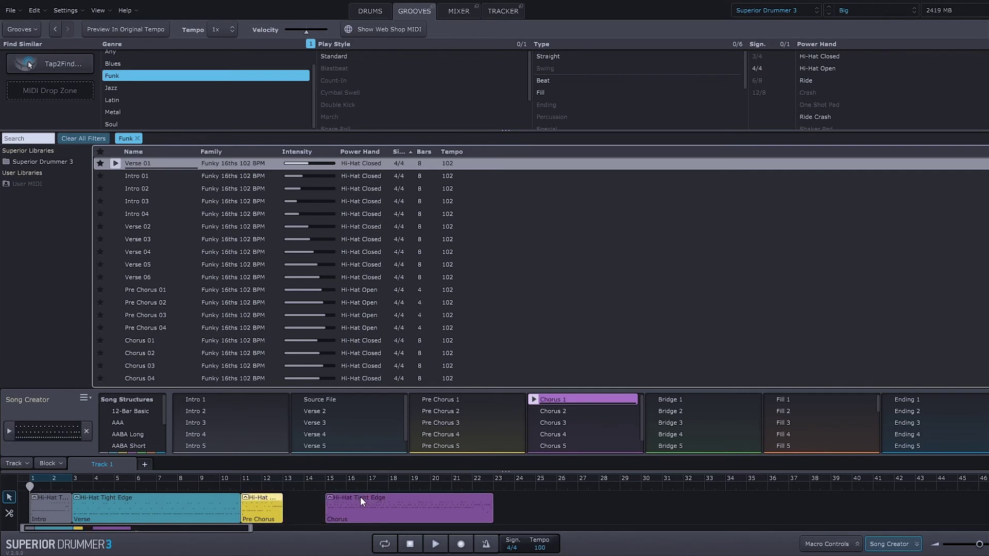
{"action": "left_click_drag", "start_coordinate": [362, 502], "coordinate": [320, 502]}
Play the Pre Chorus-to-Chorus transition from bar 12, then bring up the Chorus block's options
{"action": "left_click", "coordinate": [263, 482]}
{"action": "key", "text": "space"}
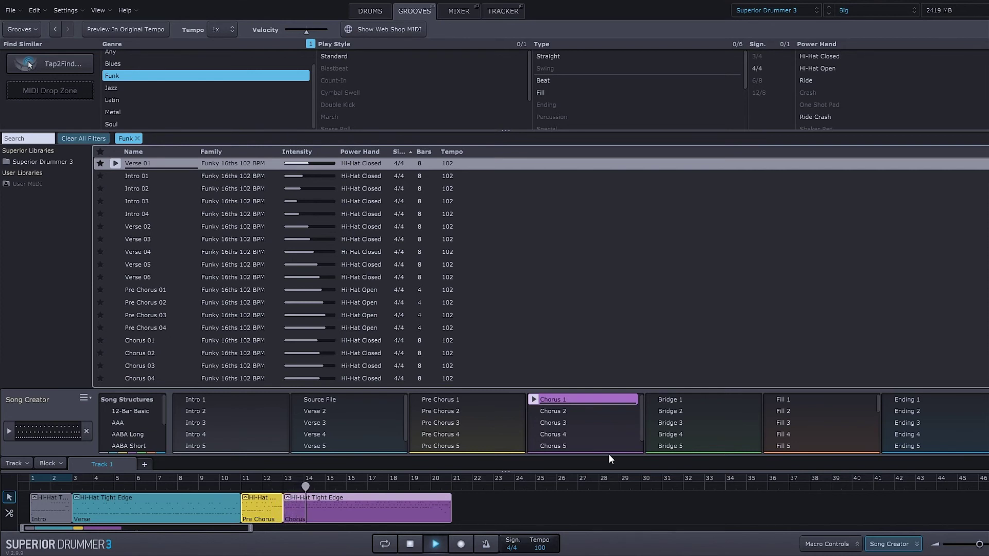
{"action": "key", "text": "space"}
{"action": "left_click", "coordinate": [345, 502]}
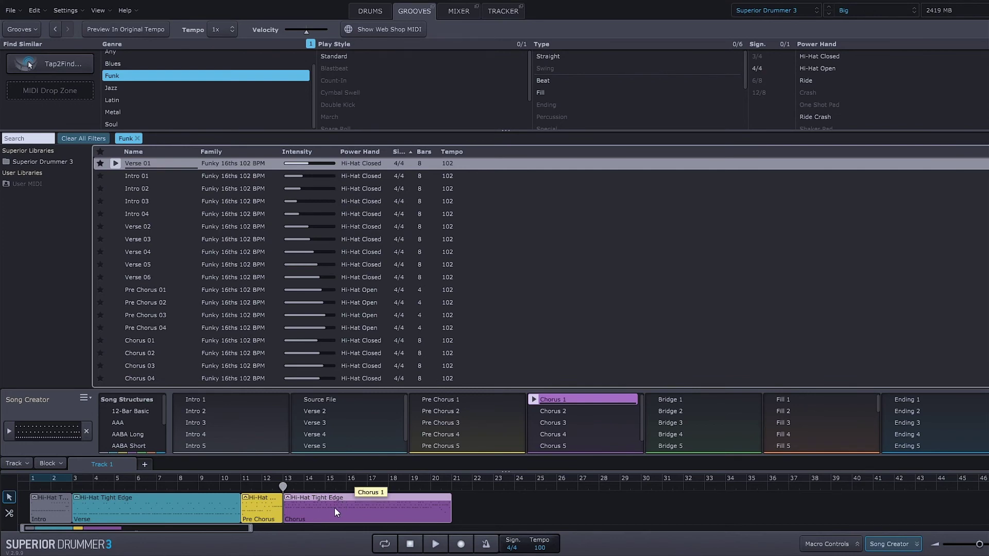
{"action": "right_click", "coordinate": [332, 508]}
{"action": "mouse_move", "coordinate": [364, 498]}
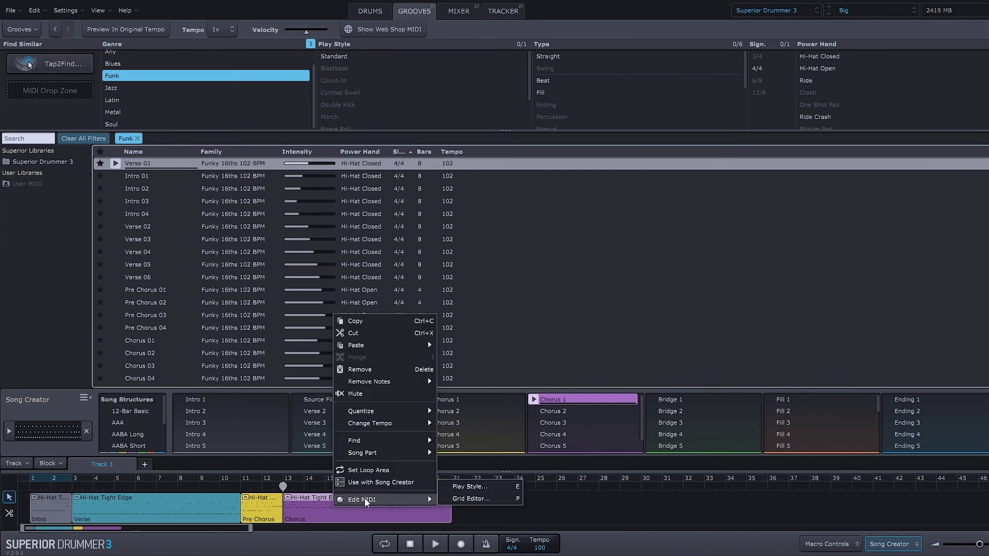
{"action": "left_click", "coordinate": [466, 498]}
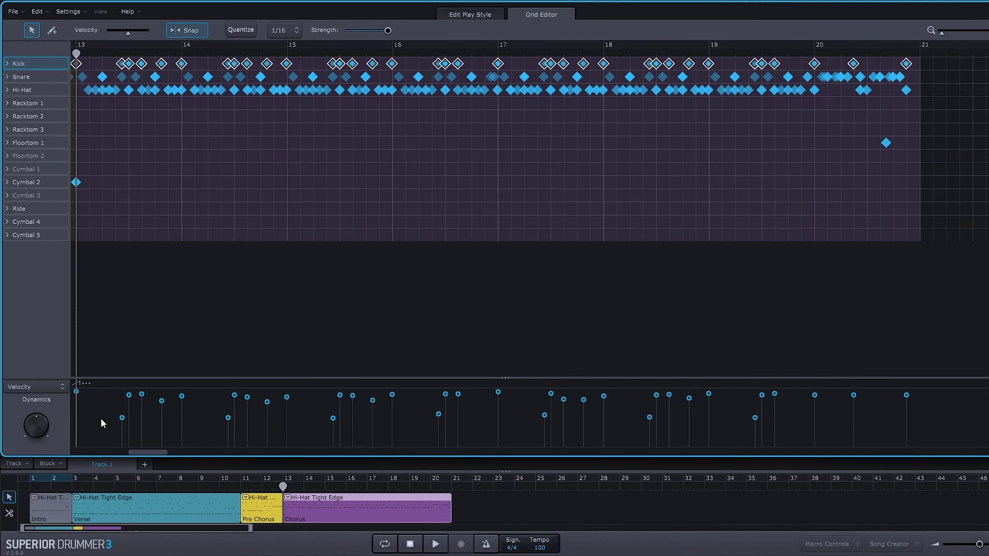
{"action": "left_click", "coordinate": [450, 13]}
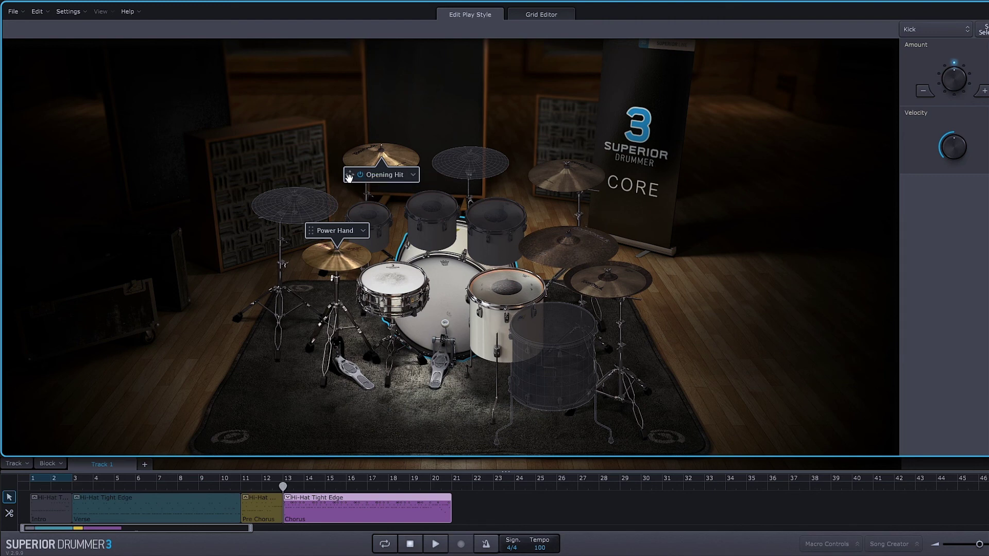
{"action": "left_click", "coordinate": [536, 15]}
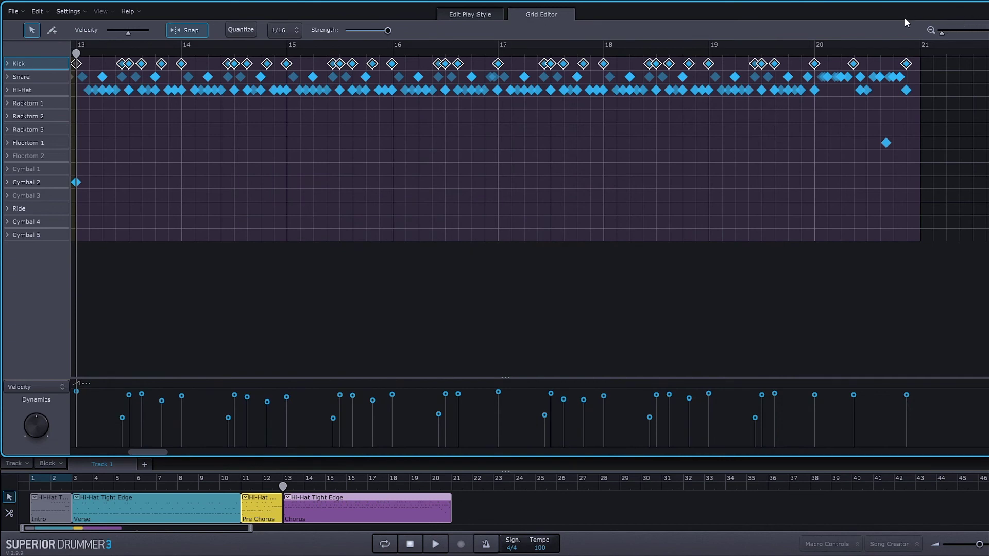